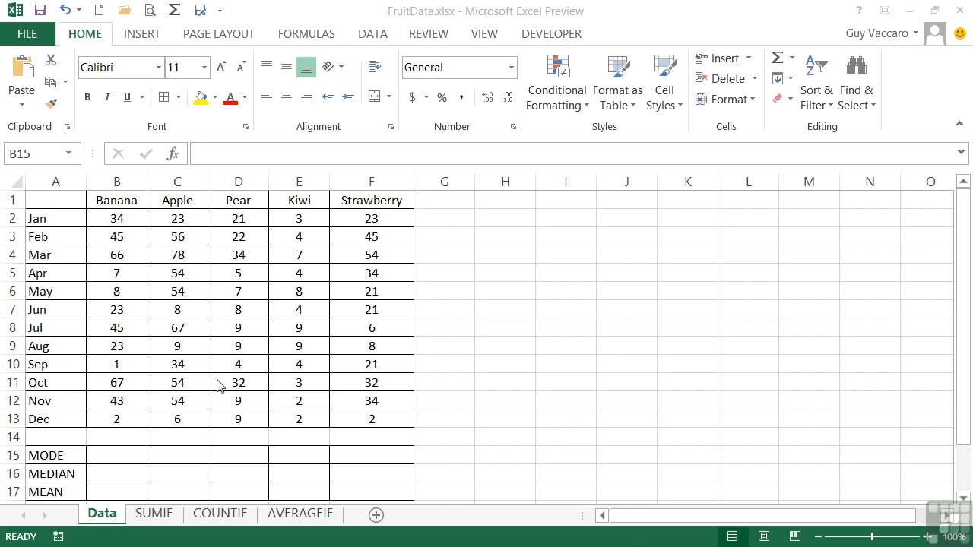
pyautogui.click(63, 455)
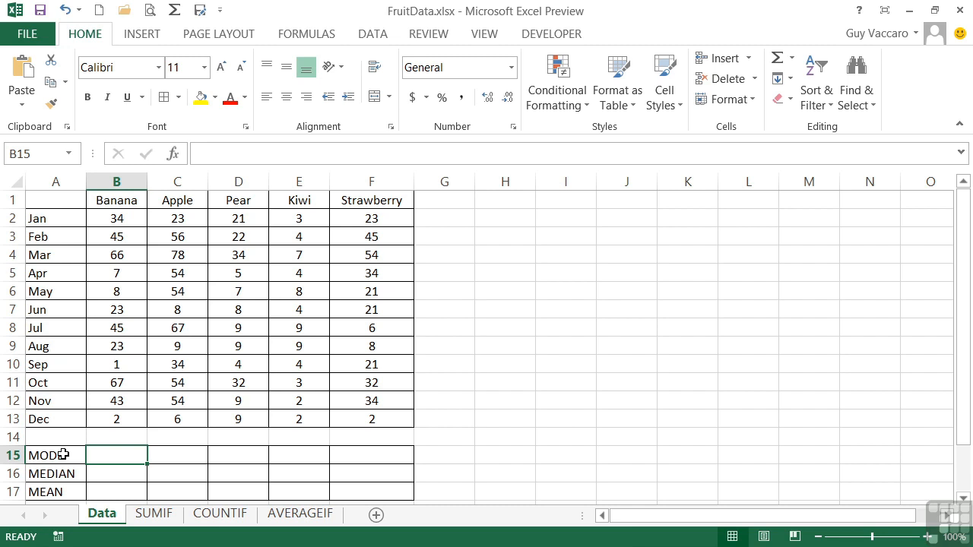
pyautogui.click(63, 454)
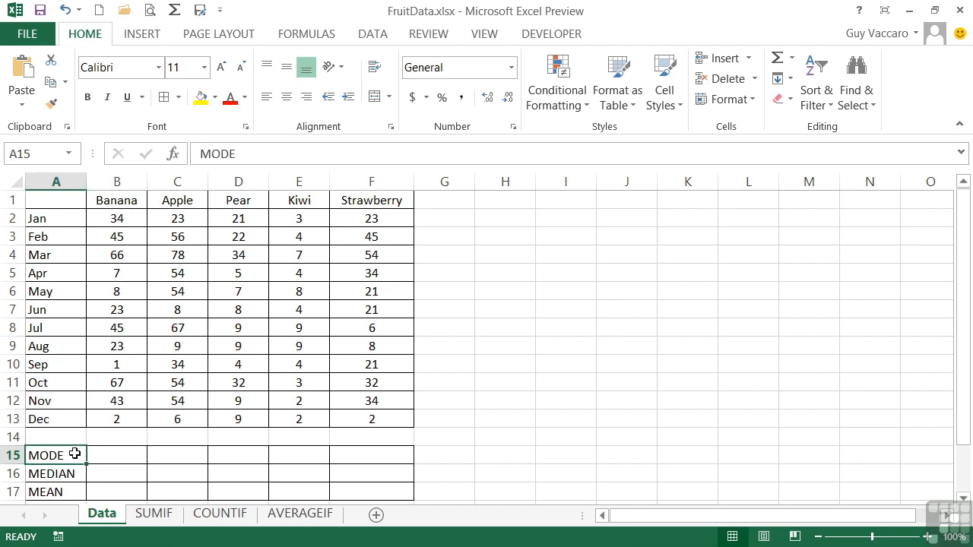
pyautogui.click(76, 472)
pyautogui.click(60, 491)
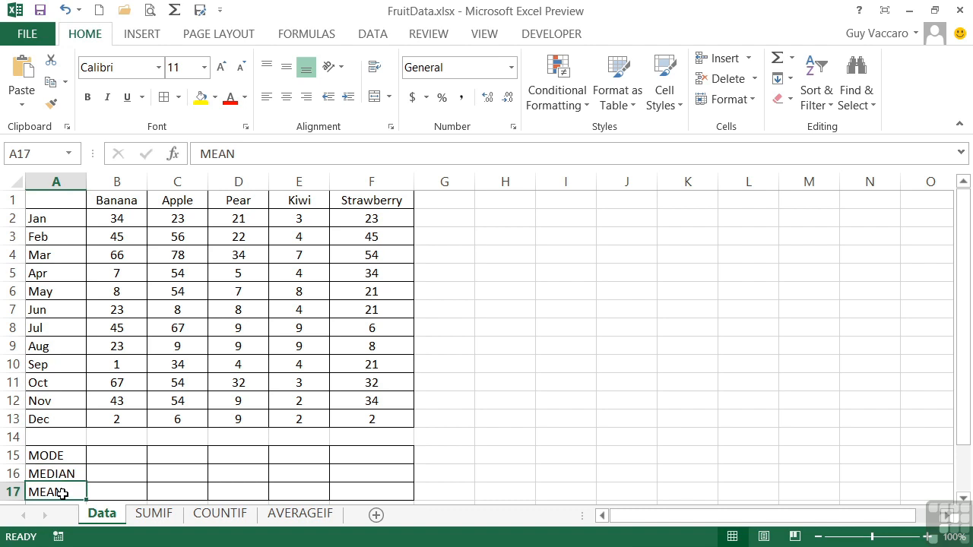
pyautogui.click(72, 457)
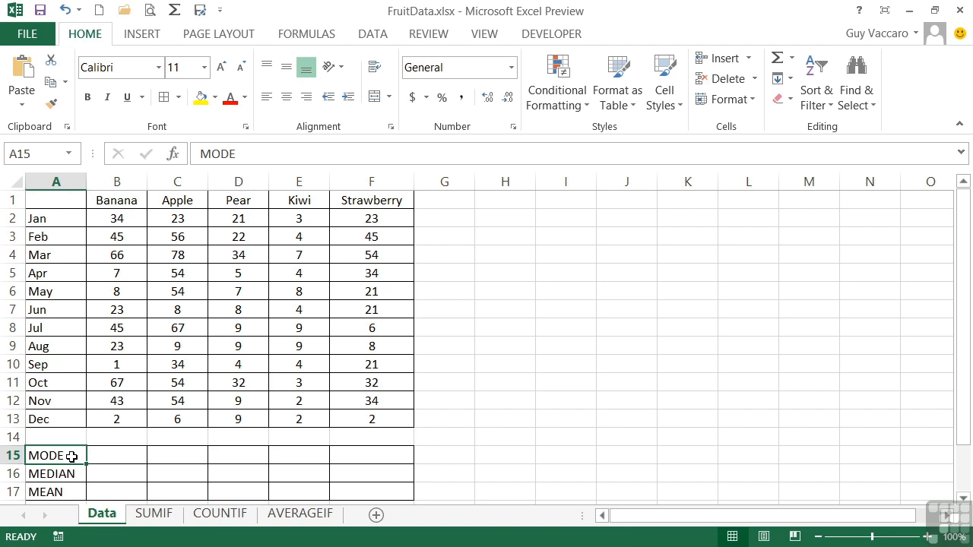
pyautogui.moveTo(118, 218); pyautogui.dragTo(114, 418)
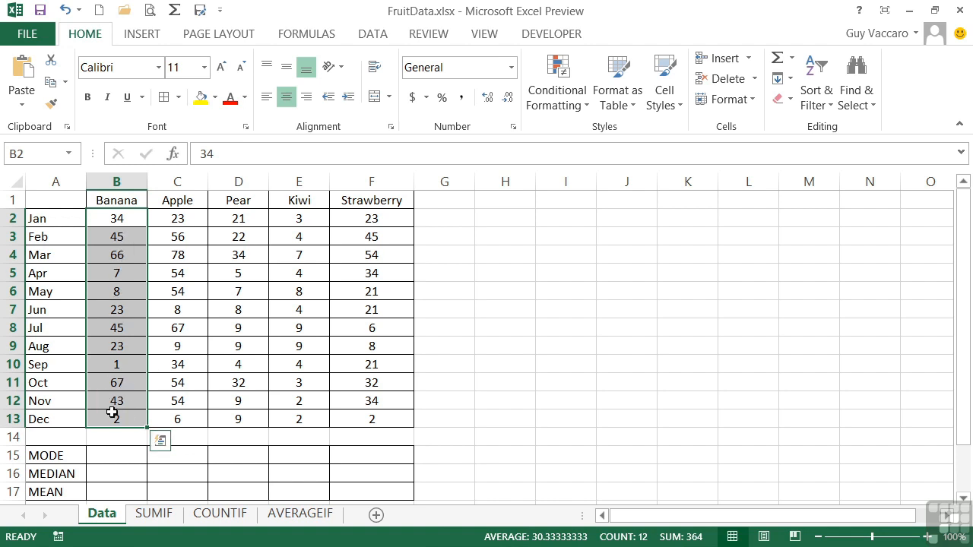
# Step: Calculate the Banana mean in B17 with =AVERAGE(B2:B13) and apply the Number format to the cell
pyautogui.click(114, 491)
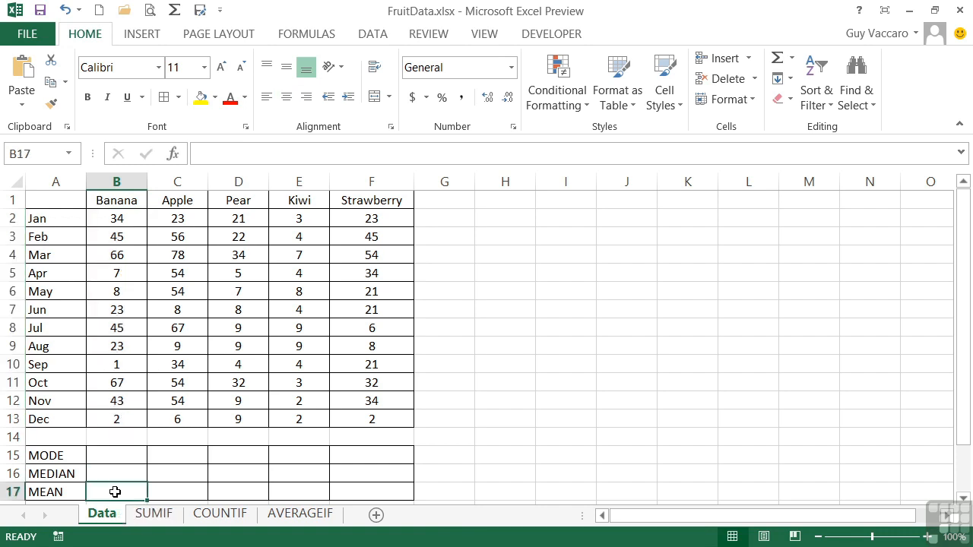
pyautogui.write('=')
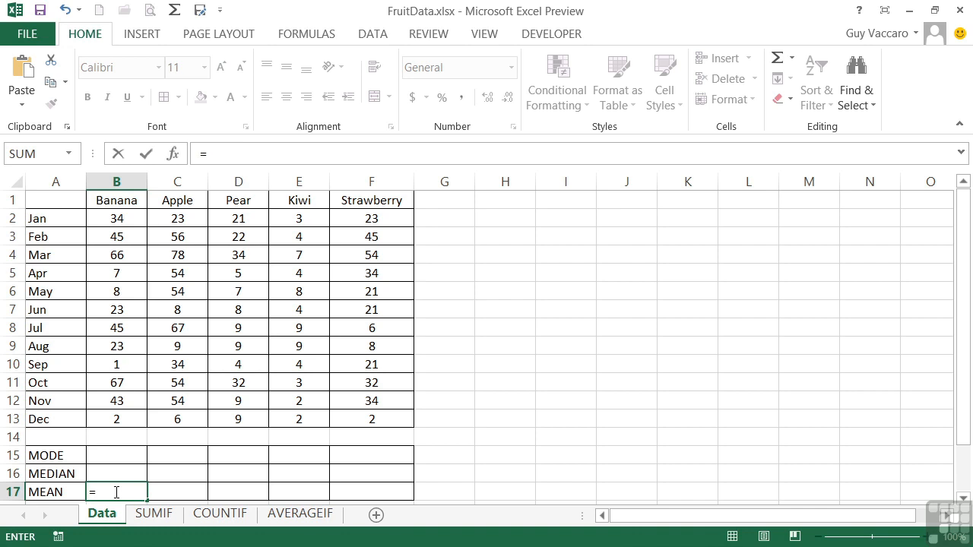
pyautogui.write('average(')
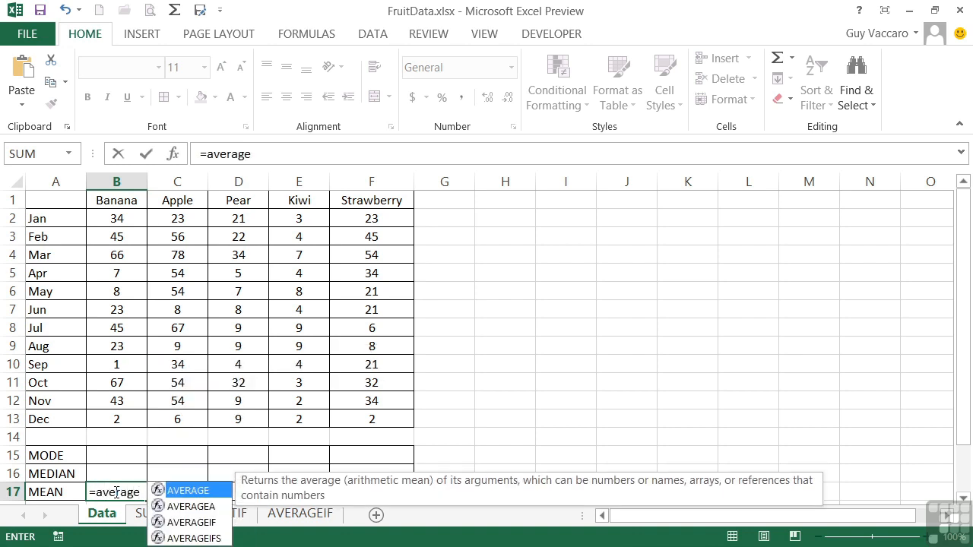
pyautogui.moveTo(122, 222); pyautogui.dragTo(117, 416)
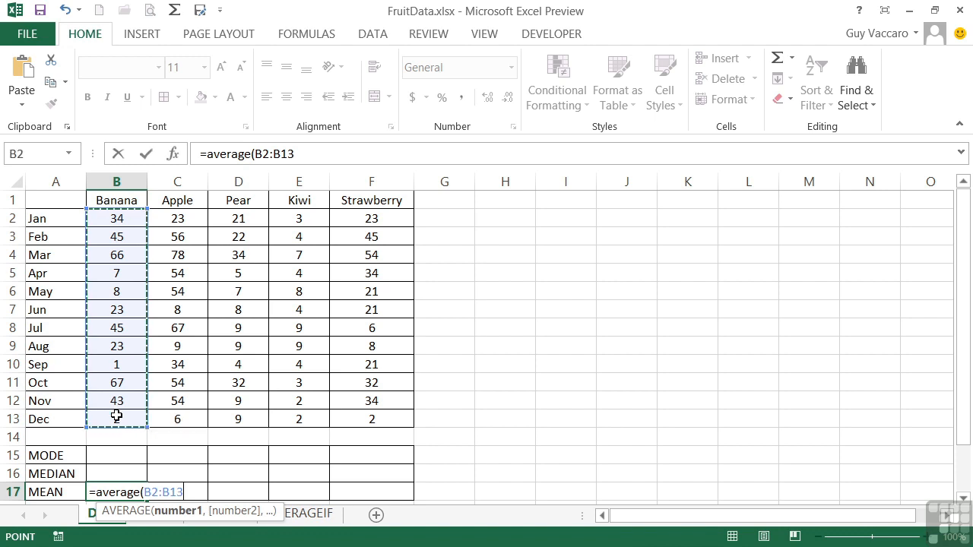
pyautogui.press('Return')
pyautogui.press('Up')
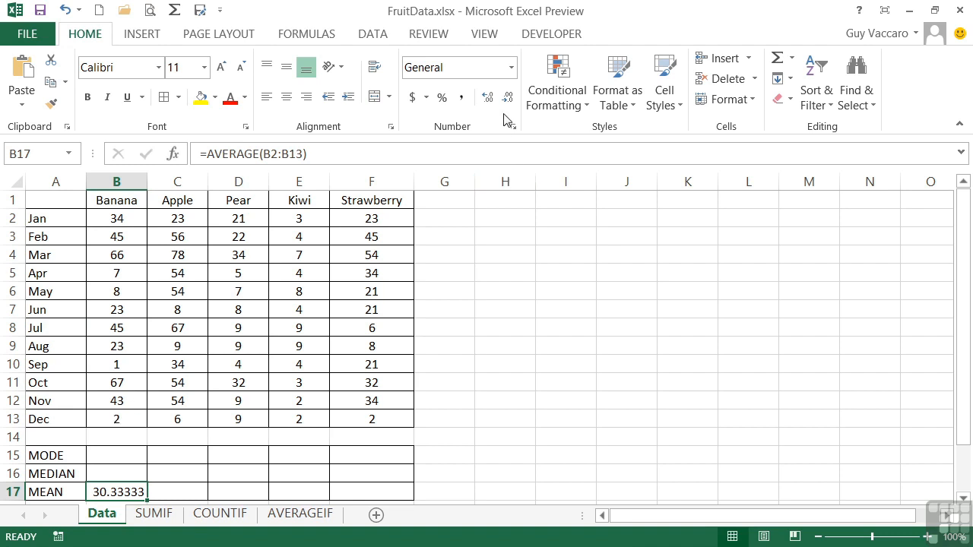
pyautogui.click(506, 72)
pyautogui.click(465, 133)
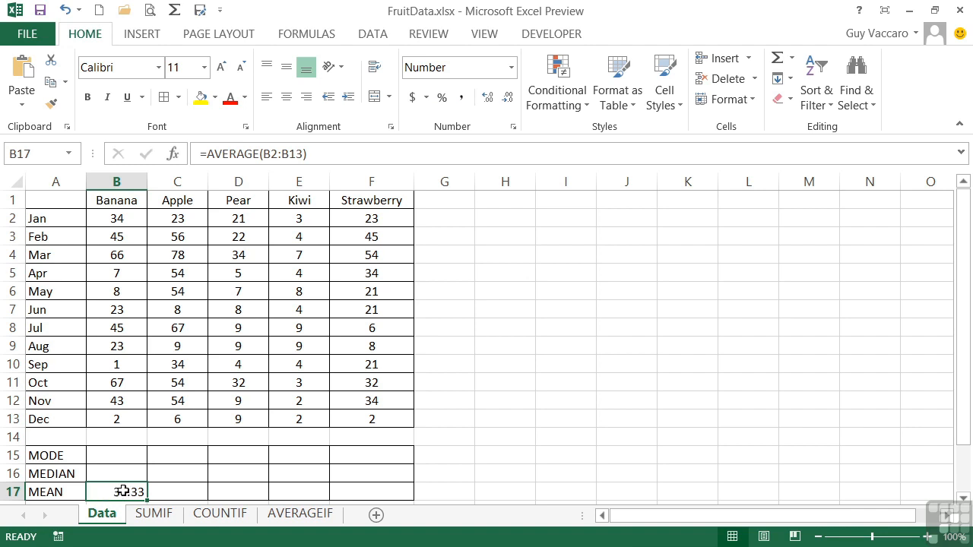
# Step: Clear Banana's March value in B4 and select the Banana mean cell to check its recalculation
pyautogui.click(122, 256)
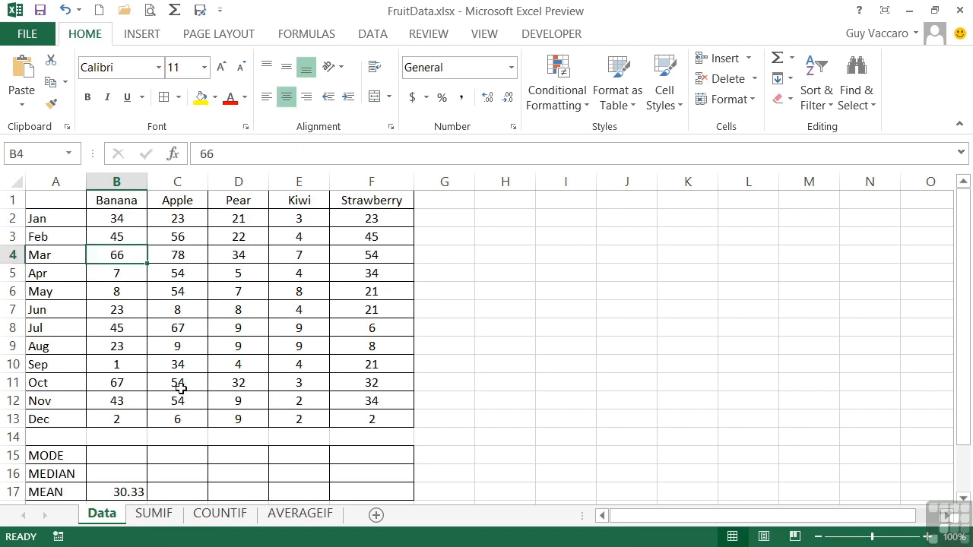
pyautogui.press('Delete')
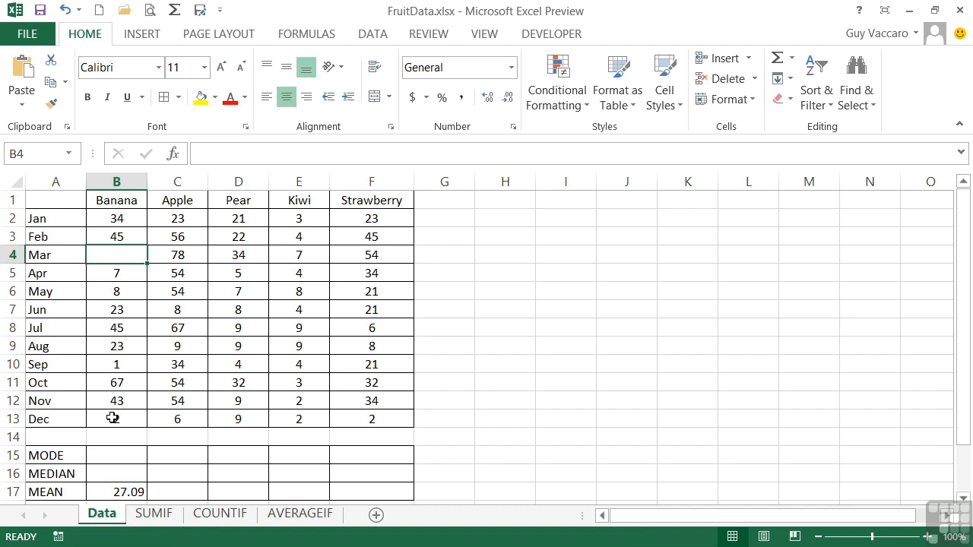
pyautogui.click(119, 492)
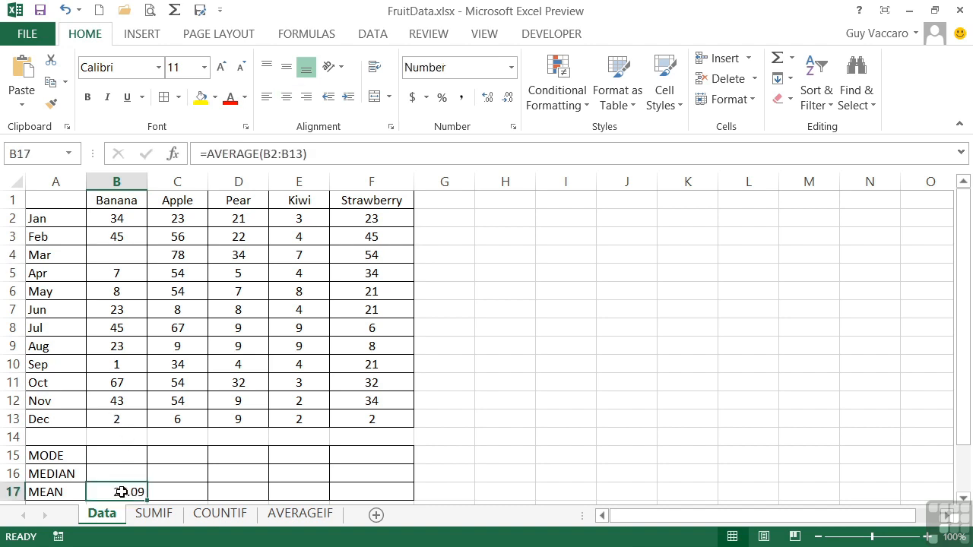
# Step: Calculate the Banana mode in B15 with =MODE(B2:B13)
pyautogui.click(102, 452)
pyautogui.write('=m')
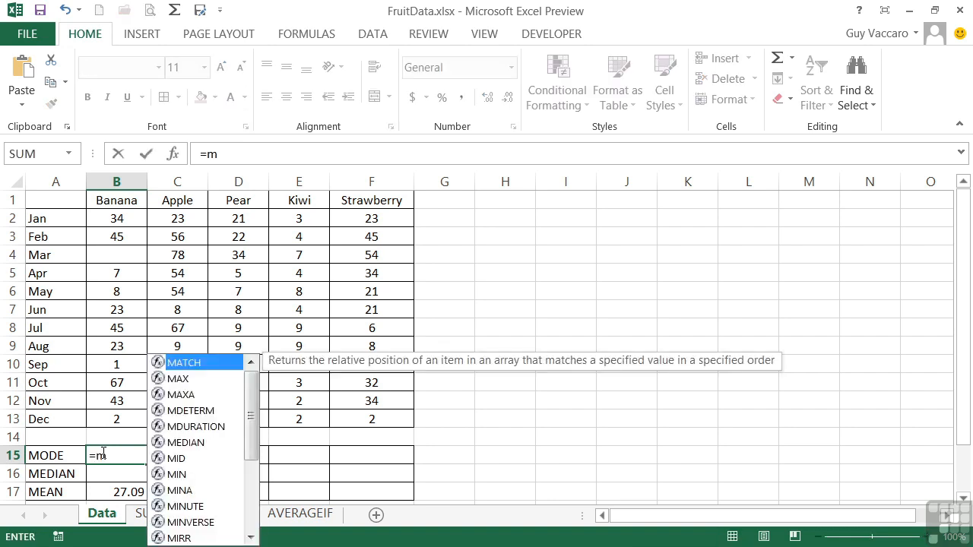
pyautogui.write('ode(')
pyautogui.moveTo(116, 419); pyautogui.dragTo(126, 218)
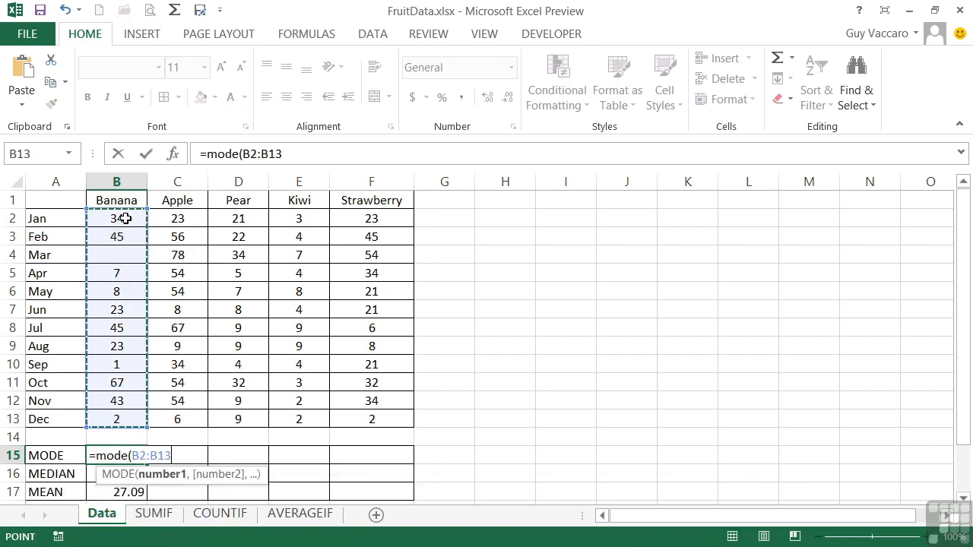
pyautogui.press('Return')
pyautogui.press('Up')
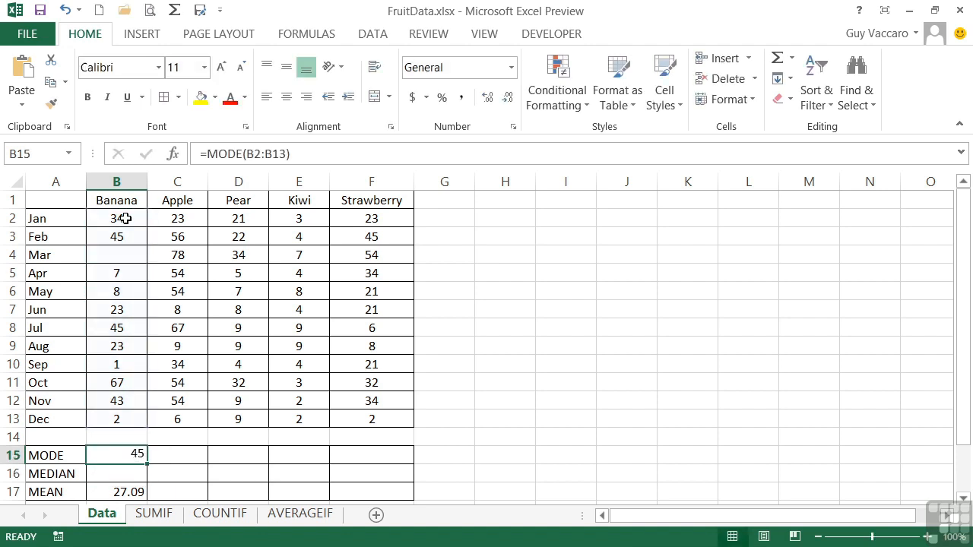
# Step: Calculate the Banana median in B16 with =MEDIAN(B2:B13)
pyautogui.click(126, 471)
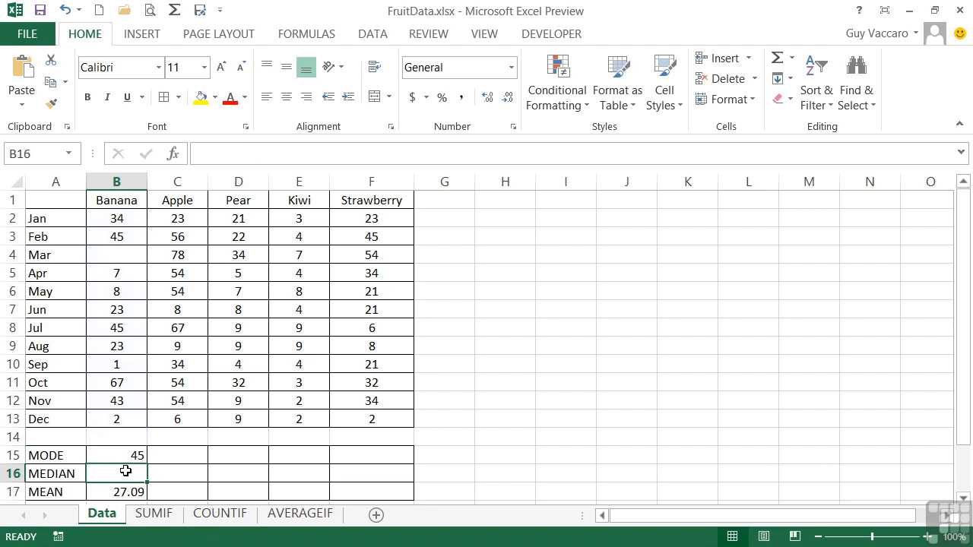
pyautogui.write('=')
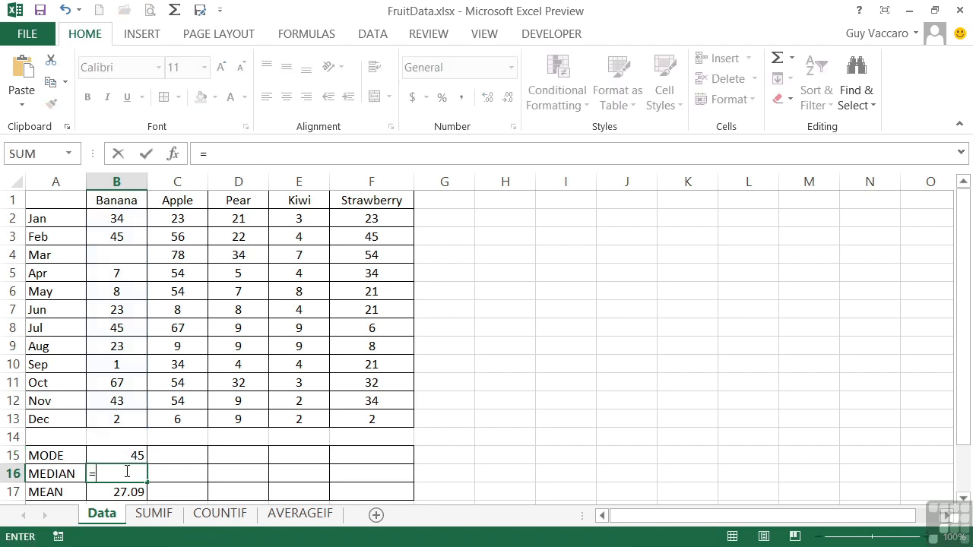
pyautogui.write('median')
pyautogui.write('(')
pyautogui.press('BackSpace')
pyautogui.moveTo(119, 419); pyautogui.dragTo(119, 218)
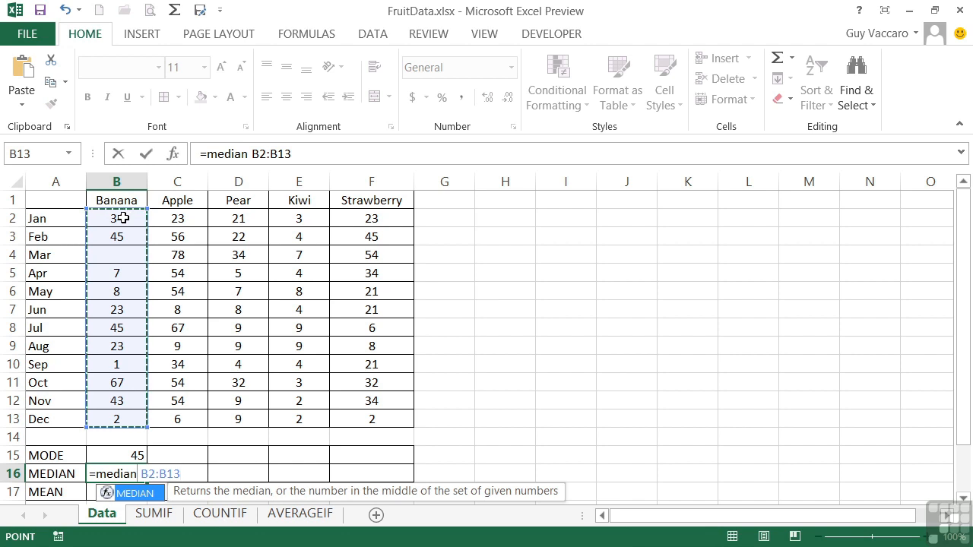
pyautogui.press('Return')
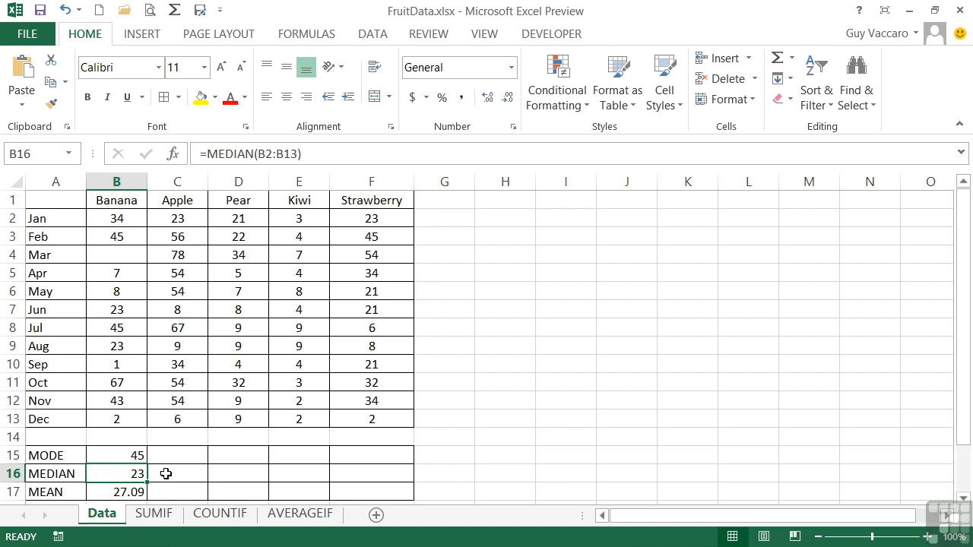
# Step: Review the ranges used by the Banana mean, median and mode formulas
pyautogui.click(124, 491)
pyautogui.doubleClick(124, 492)
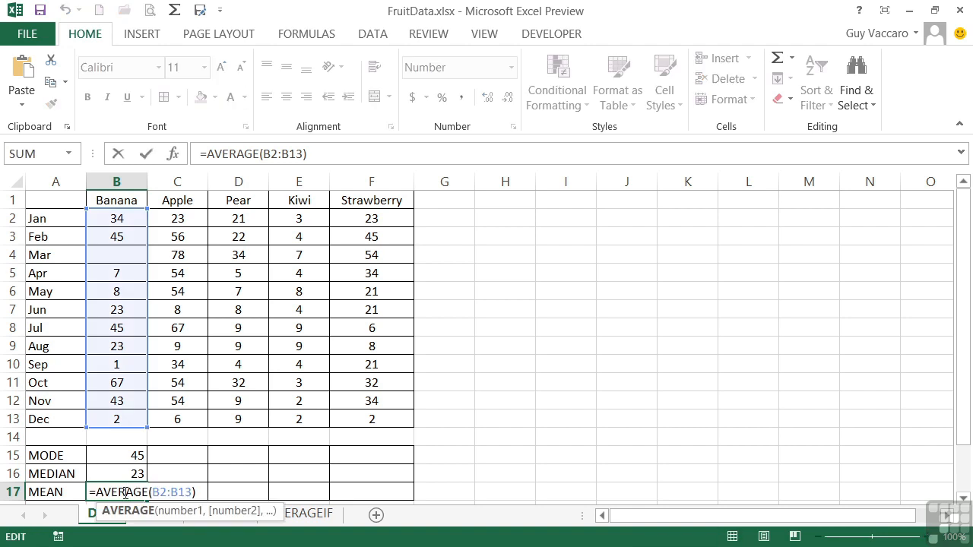
pyautogui.doubleClick(127, 474)
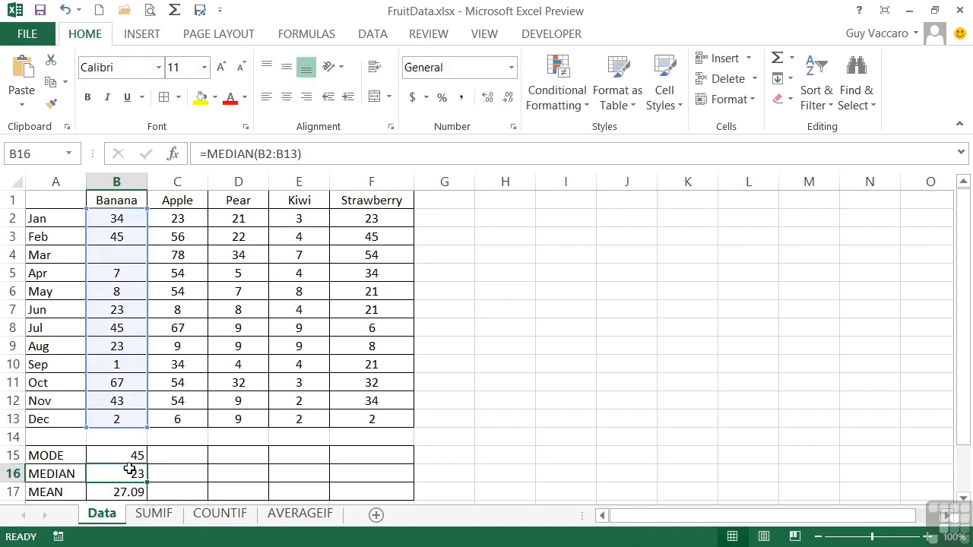
pyautogui.click(121, 456)
pyautogui.doubleClick(122, 456)
pyautogui.press('Escape')
# Step: Fill the Banana mode, median and mean formulas from B15:B17 across to the Strawberry column and check the copied Apple mode formula
pyautogui.moveTo(122, 456); pyautogui.dragTo(372, 447)
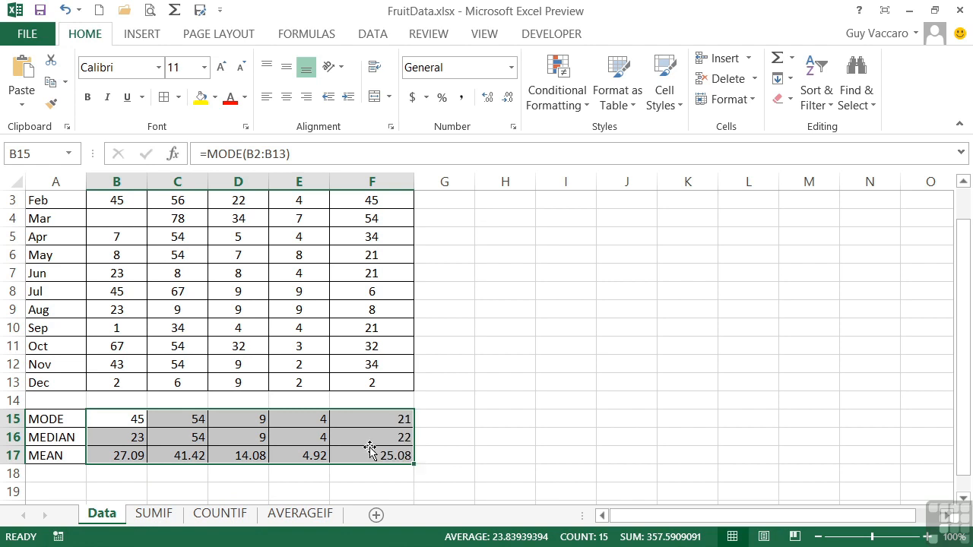
pyautogui.scroll(1, 369, 446)
pyautogui.click(198, 456)
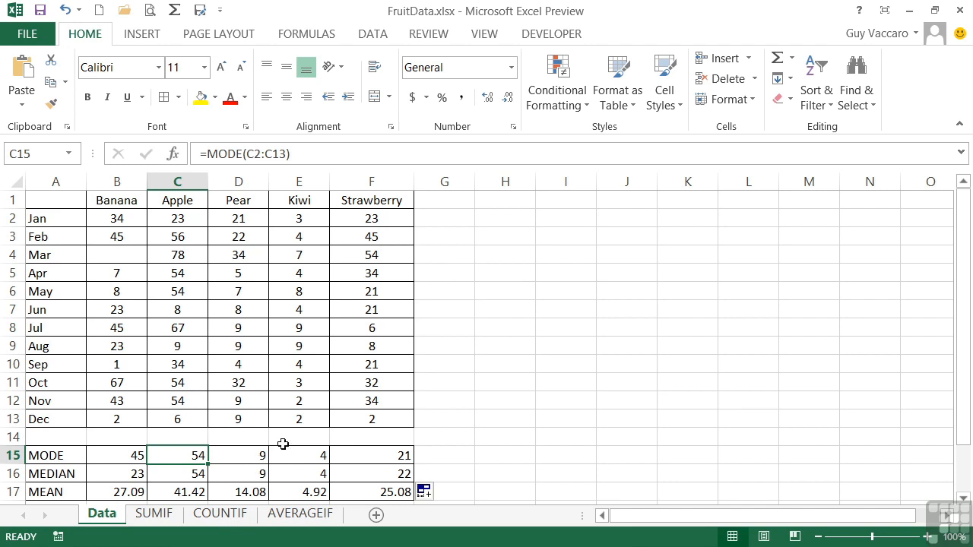
# Step: Set Pear's July and August values in D8 and D9 to 4
pyautogui.click(243, 329)
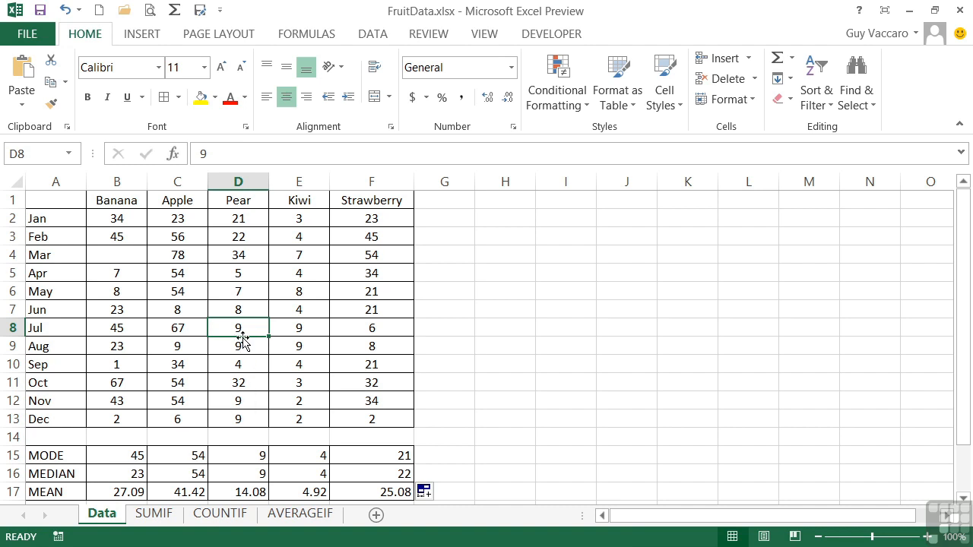
pyautogui.write('4')
pyautogui.press('Return')
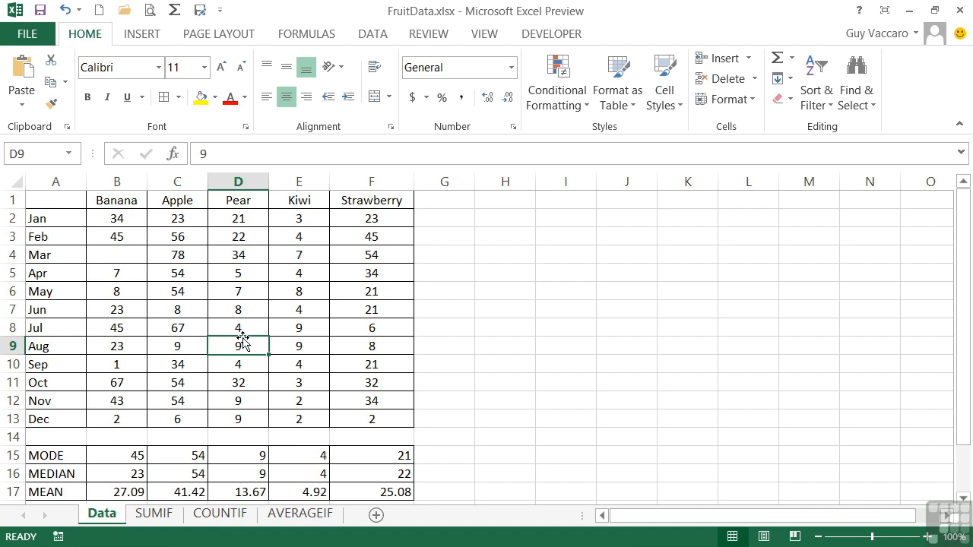
pyautogui.write('4')
pyautogui.press('Return')
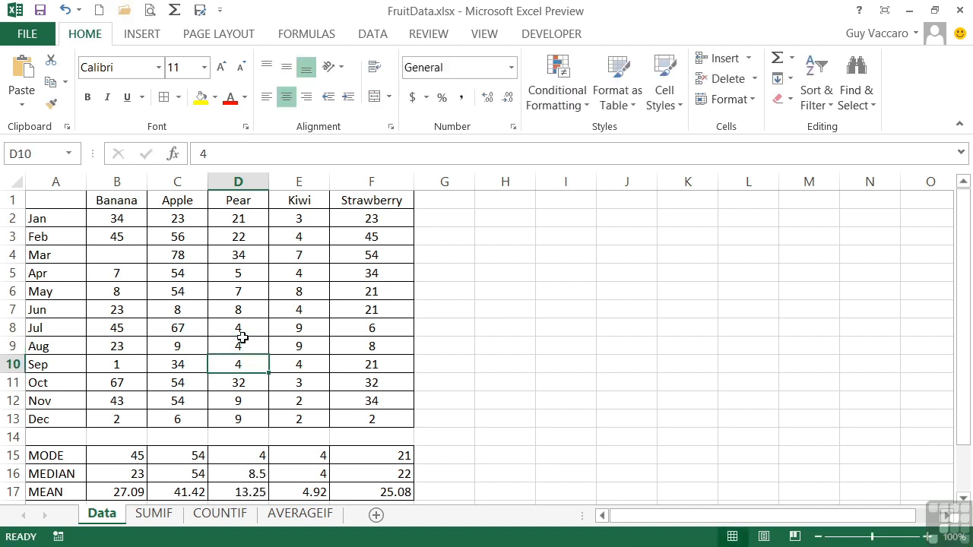
# Step: Change Pear's August value to 6, September value to 1 and November value to 76
pyautogui.click(243, 342)
pyautogui.write('6')
pyautogui.press('Return')
pyautogui.write('1')
pyautogui.press('Return')
pyautogui.press('Return')
pyautogui.press('Return')
pyautogui.press('Up')
pyautogui.write('76')
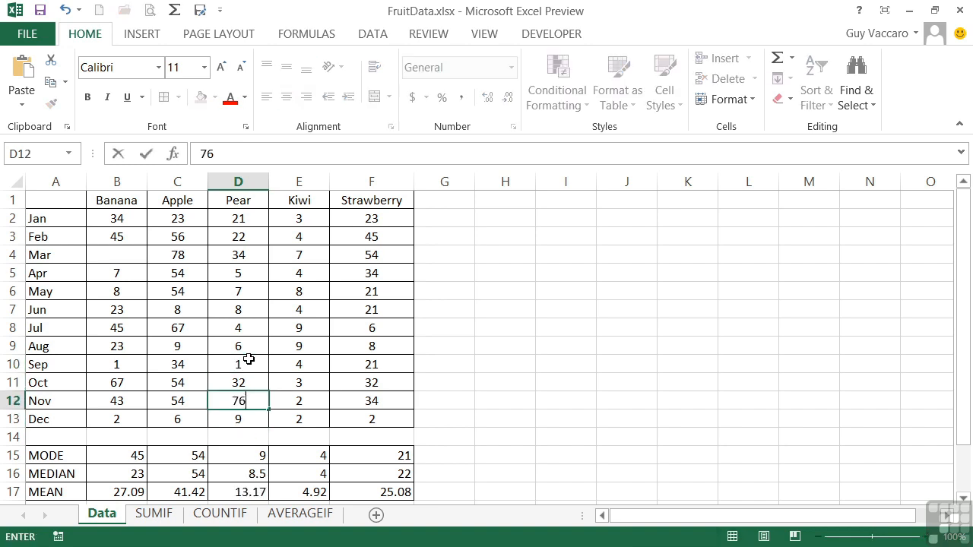
pyautogui.press('Up')
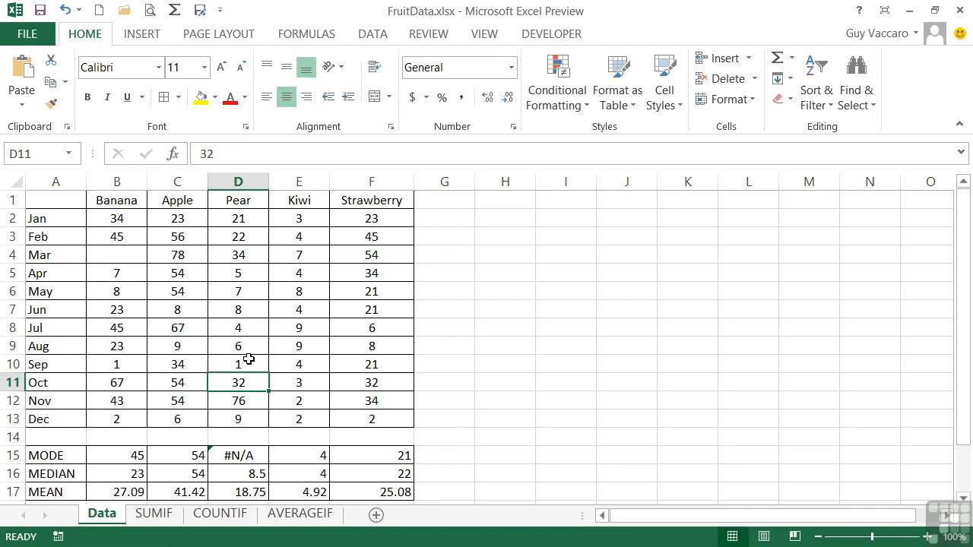